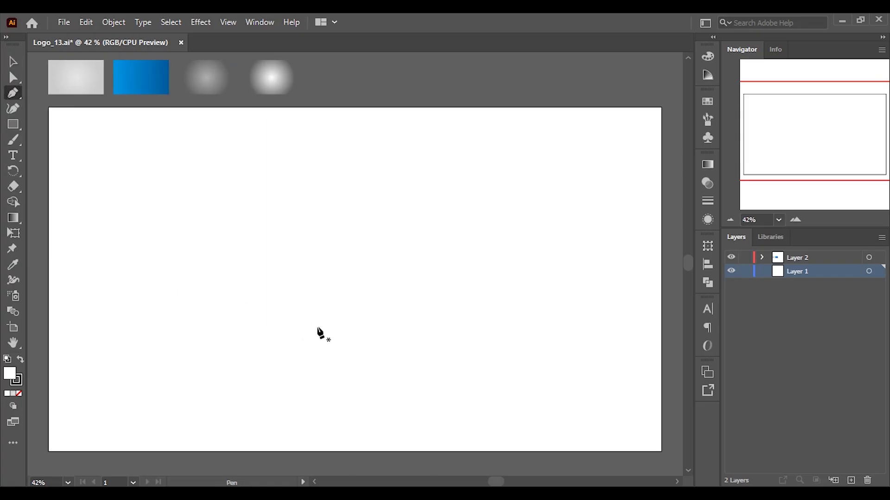
Pen-draw a closed crescent left of centre and fill it with a tan swatch
click(317, 327)
drag(262, 182, 265, 123)
drag(318, 328, 405, 373)
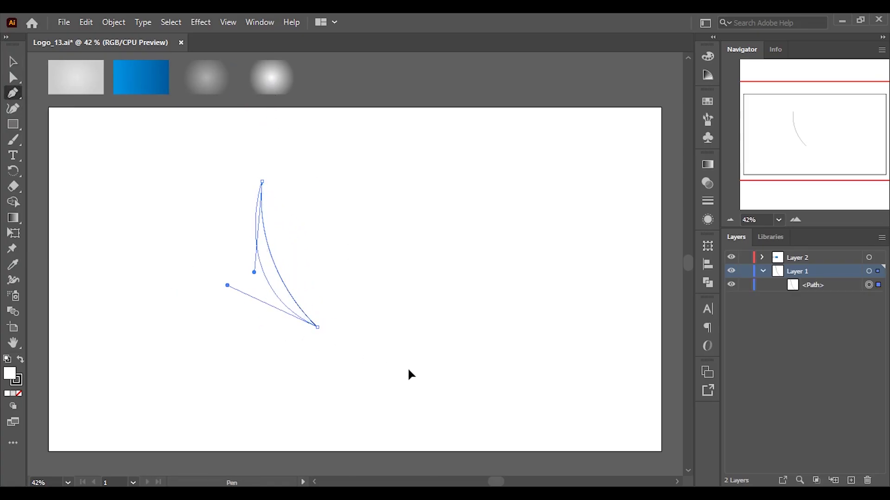
key(v)
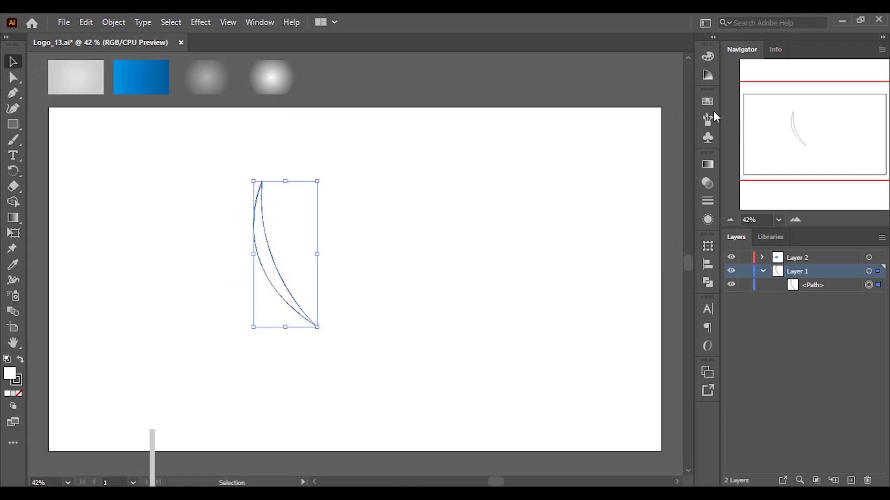
click(707, 101)
click(571, 154)
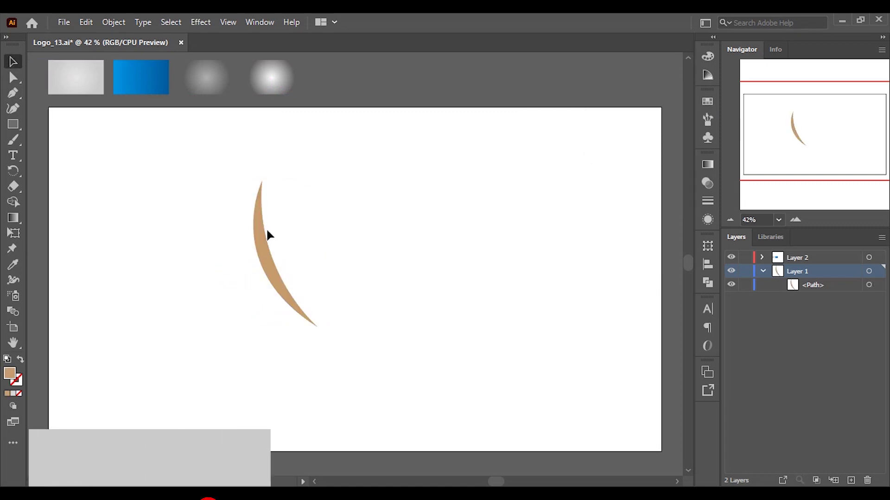
Zoom in and start a second pen path curving up from the crescent's bottom tip
key(ctrl+plus)
key(ctrl+plus)
scroll(318, 411, up, 2)
key(p)
click(316, 408)
mouse_move(247, 198)
mouse_down()
mouse_move(277, 116)
mouse_move(264, 103)
mouse_up()
Finish the second path along the crescent and merge the fill regions with Shape Builder
drag(229, 177, 234, 297)
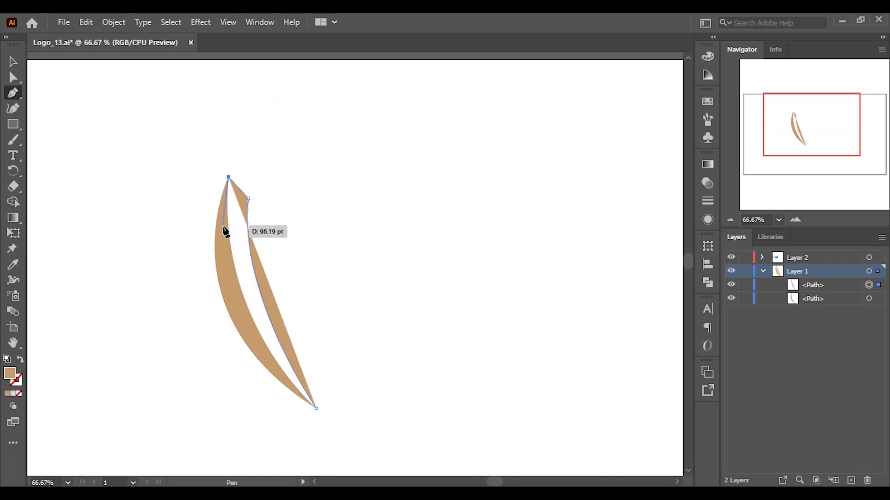
click(265, 358)
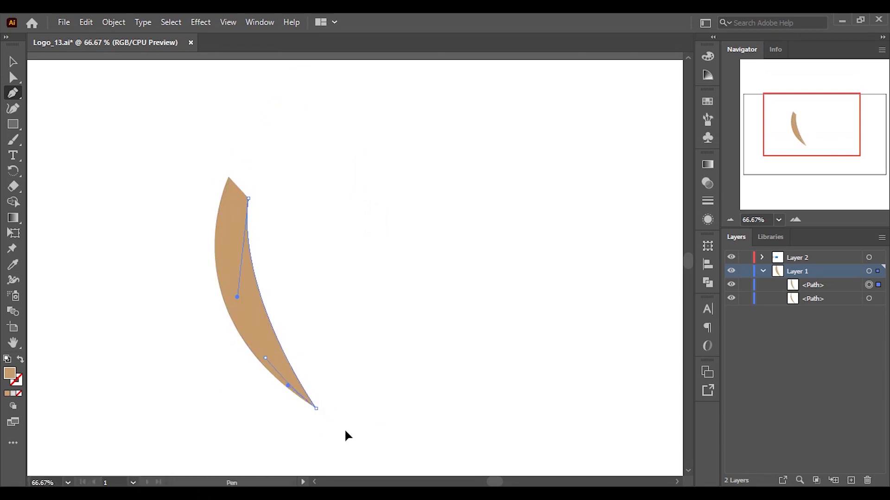
key(v)
key(ctrl+a)
click(13, 203)
click(249, 319)
Nudge the blade's top-right corner slightly left with Direct Selection, then select the inner path
key(v)
click(13, 78)
click(248, 198)
drag(245, 197, 244, 195)
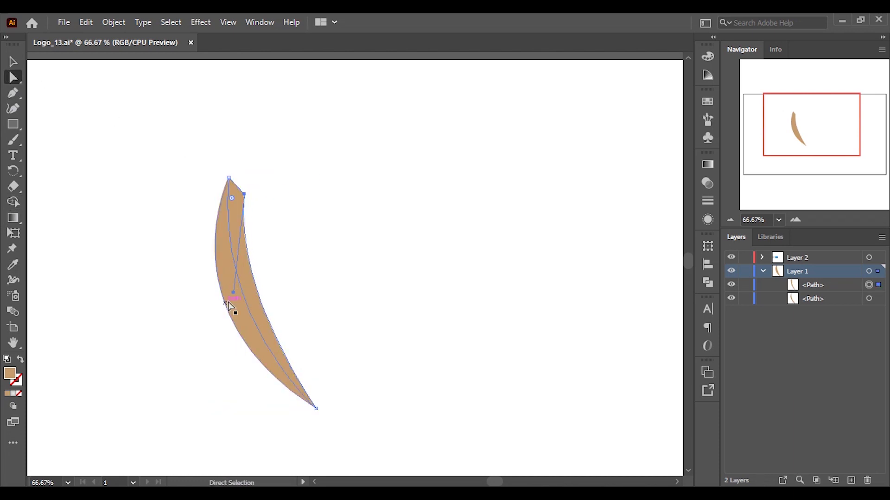
click(235, 237)
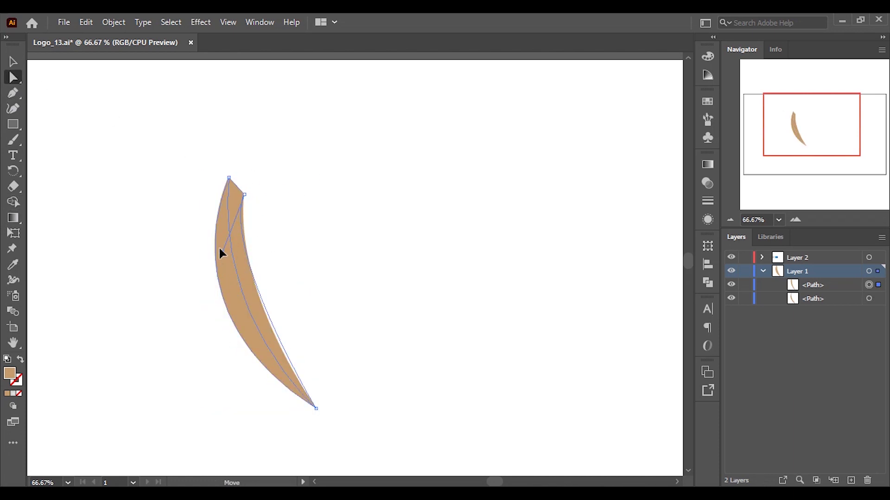
click(221, 277)
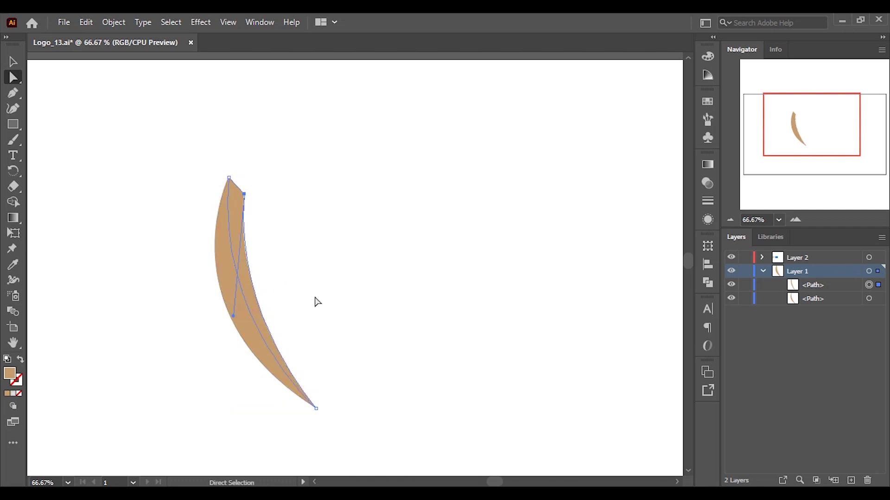
Apply the blue gradient swatch to the first blade path at a 60° angle
key(v)
scroll(325, 278, up, 3)
click(219, 332)
key(i)
click(48, 79)
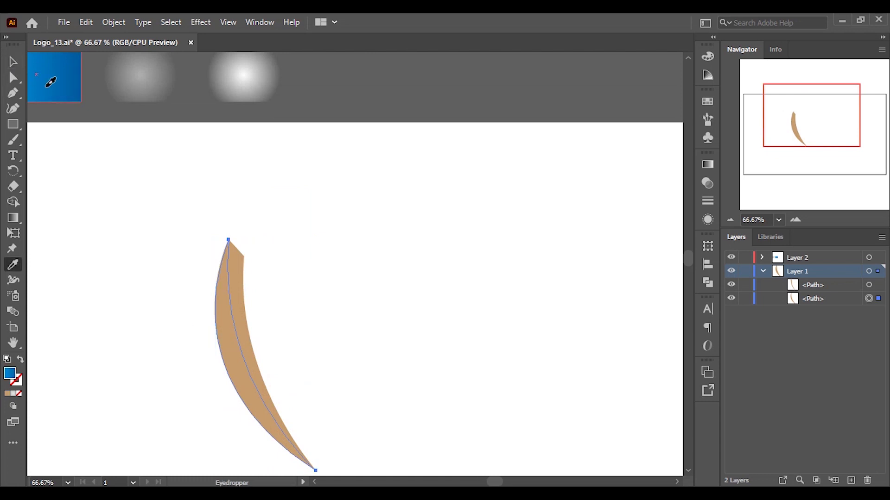
key(v)
click(708, 165)
click(639, 230)
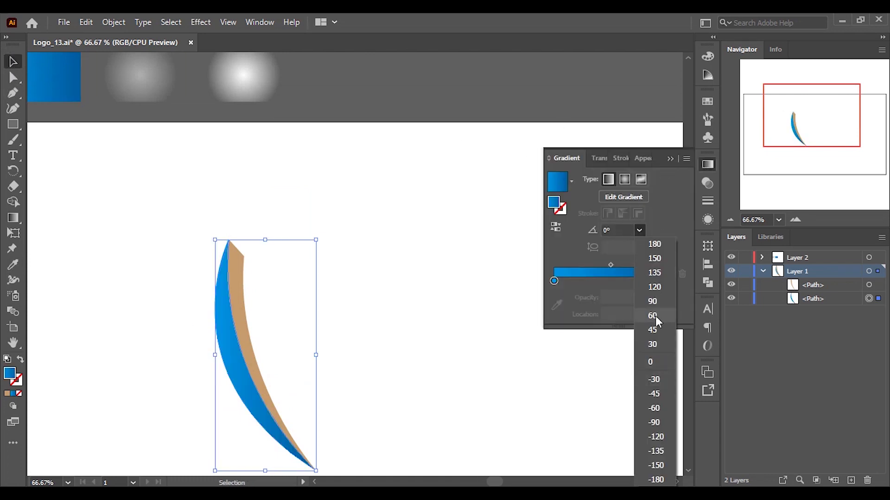
Sample the blue gradient onto the tan path and set its angle to -30°
key(Escape)
click(241, 302)
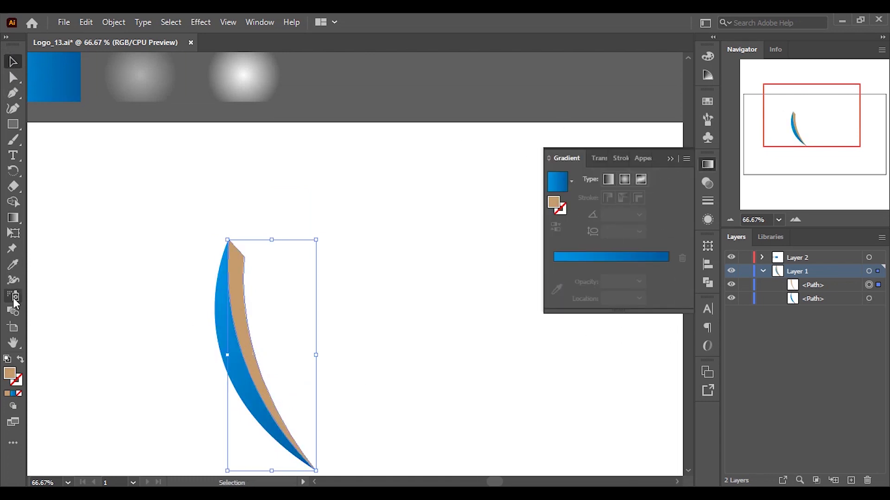
key(i)
click(223, 325)
click(639, 230)
click(655, 384)
click(13, 62)
Drag the blade's inner anchor up-left to reshape it, then deselect
scroll(328, 282, down, 2)
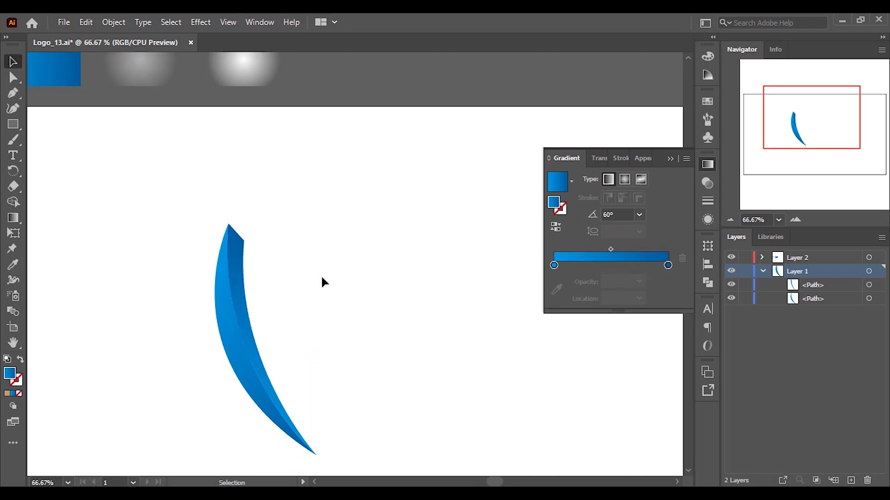
scroll(242, 349, down, 1)
click(249, 294)
key(a)
drag(232, 339, 220, 317)
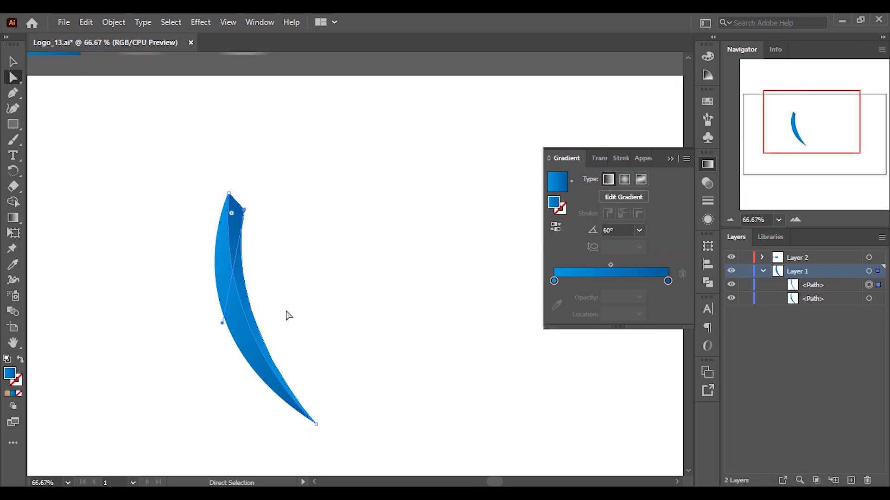
click(229, 311)
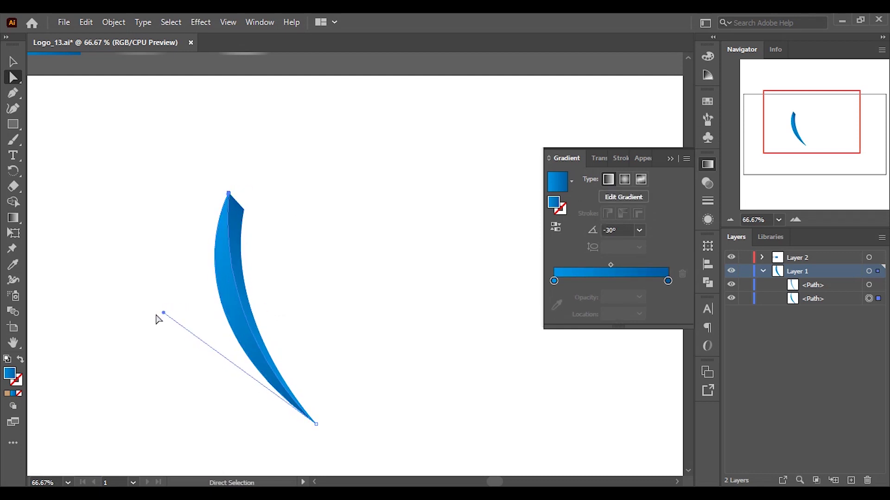
click(221, 307)
click(139, 270)
click(670, 159)
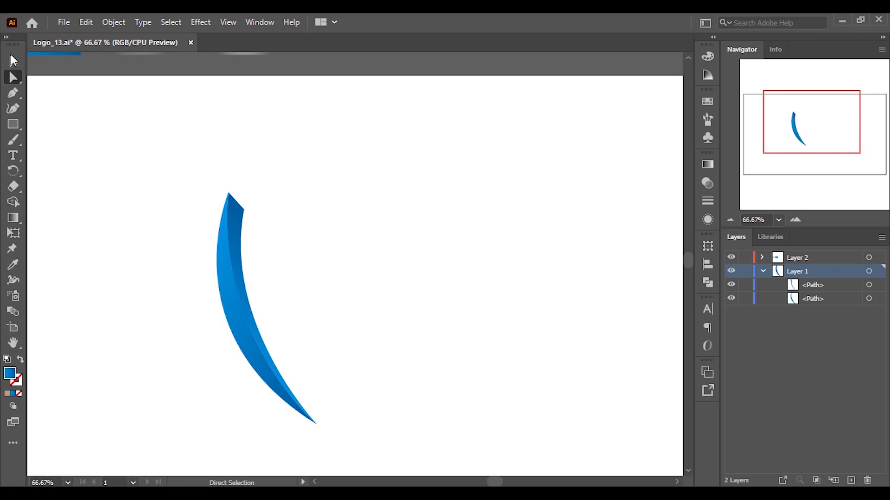
Alt-drag a copy of the blade right and cut the overlap into a thin strip
drag(230, 316, 241, 315)
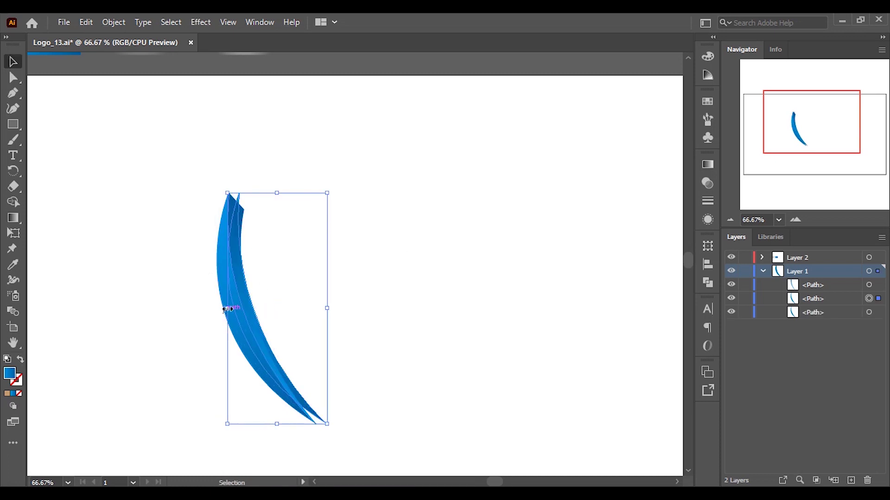
key(shift+m)
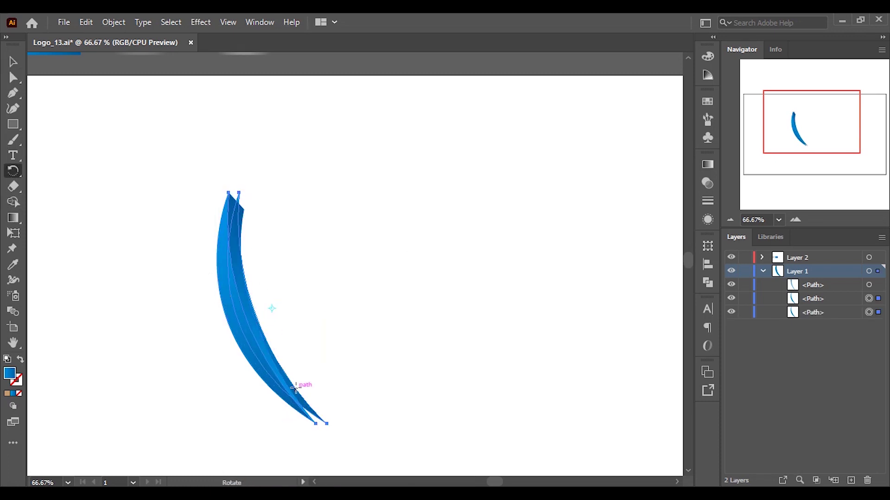
alt+click(256, 327)
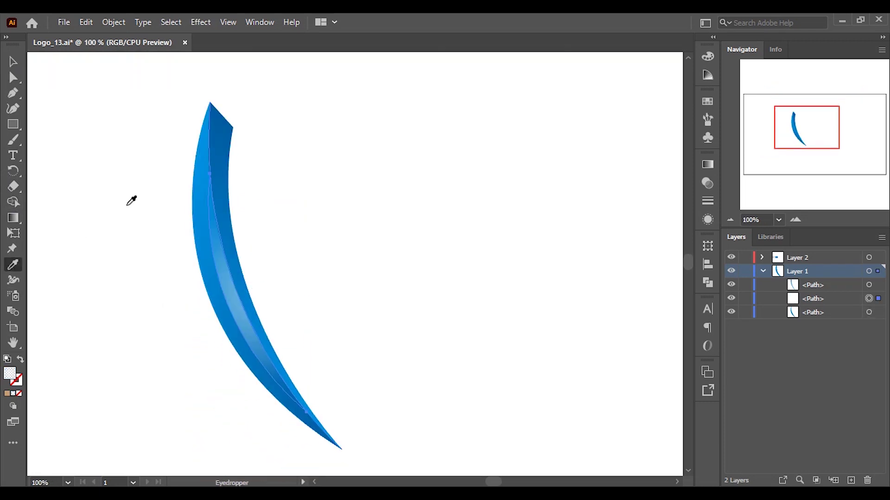
Fill the strip with a white radial gradient and shrink its spread with the Gradient tool
key(v)
click(707, 164)
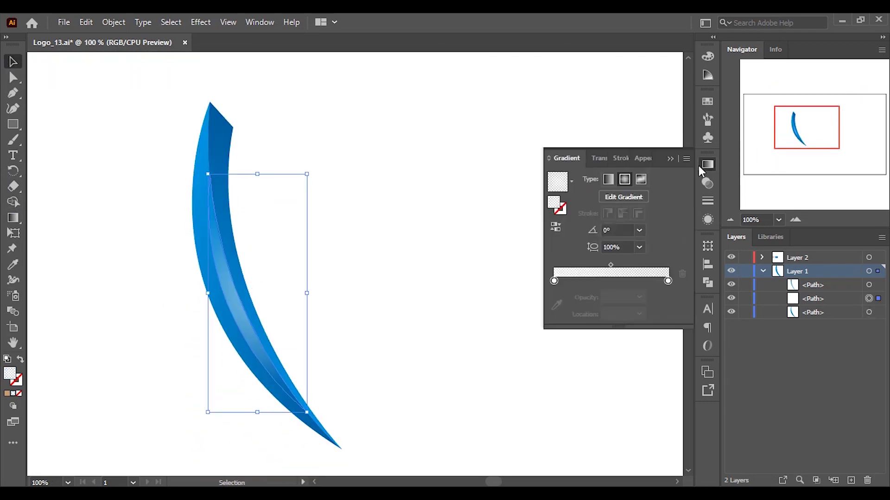
click(14, 217)
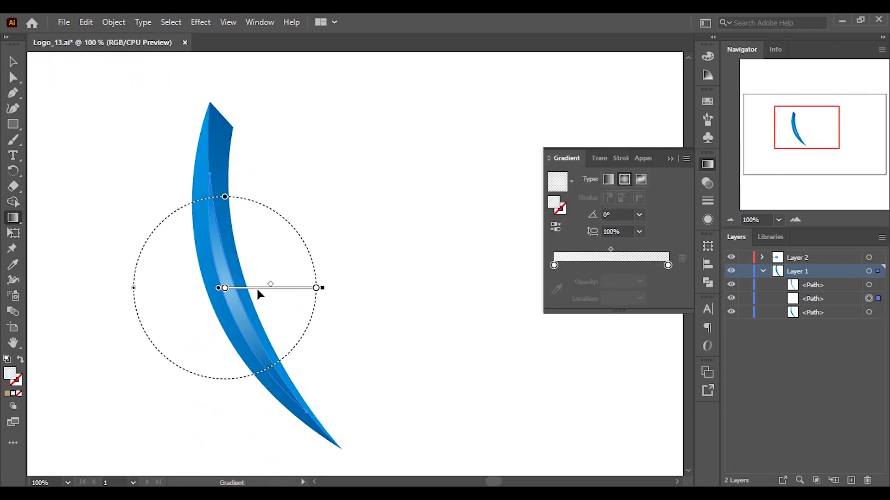
mouse_move(137, 293)
mouse_down()
mouse_move(158, 297)
mouse_move(125, 295)
mouse_up()
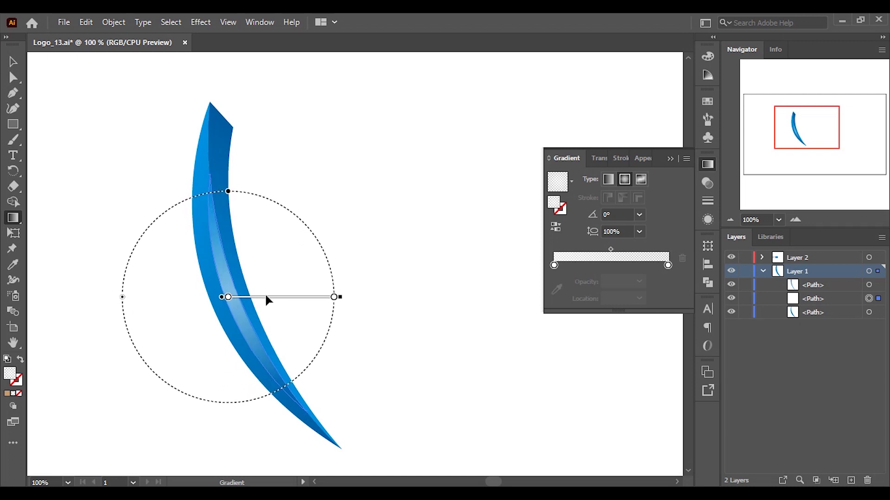
key(v)
click(161, 180)
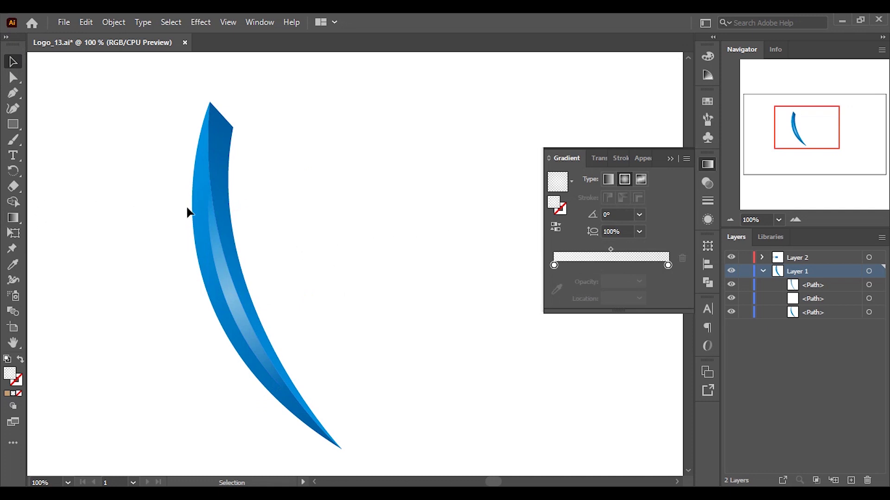
click(672, 155)
Pull the blue blade's top tip up and left with Direct Selection
click(206, 116)
click(14, 77)
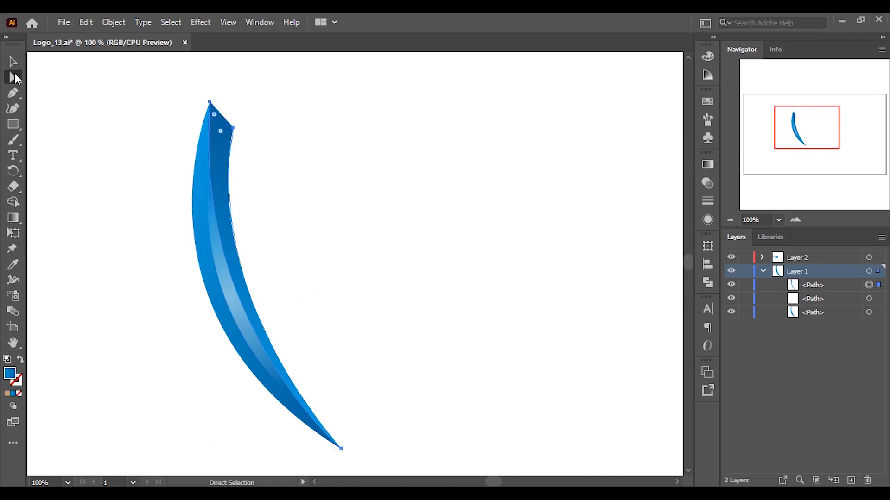
drag(234, 132, 227, 123)
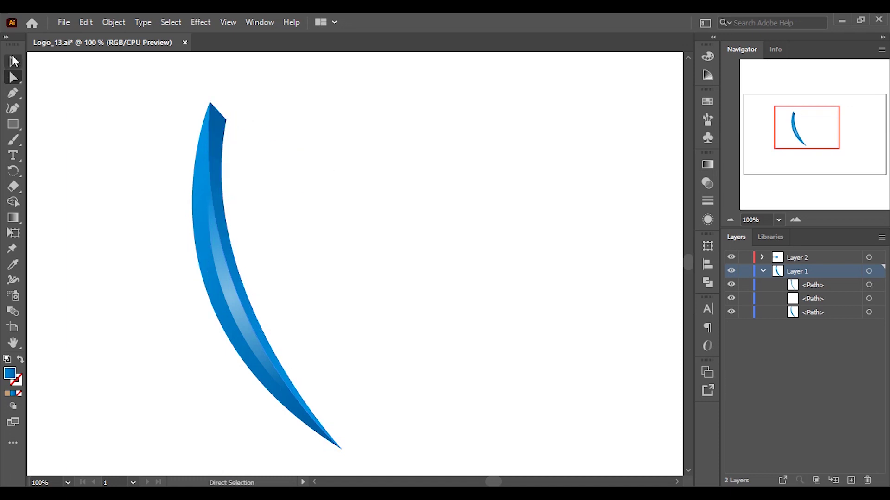
Draw a fourth path along the blade's upper edge and bend its lower curve
click(306, 410)
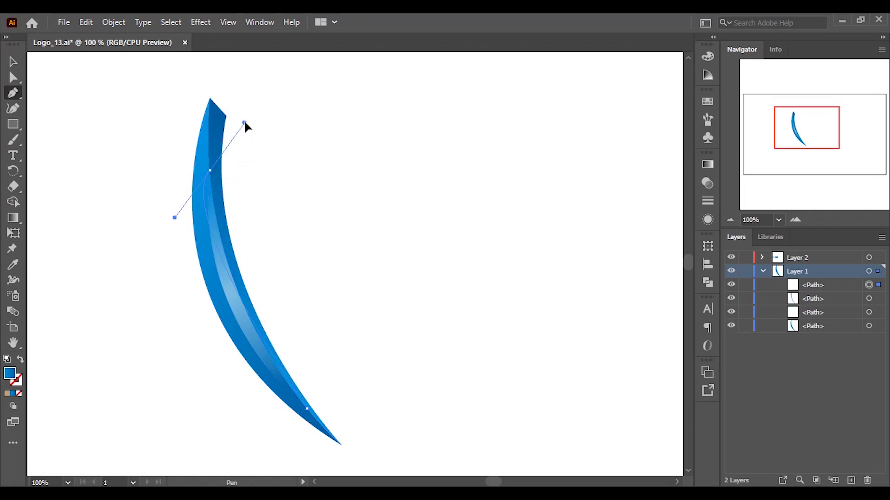
key(Escape)
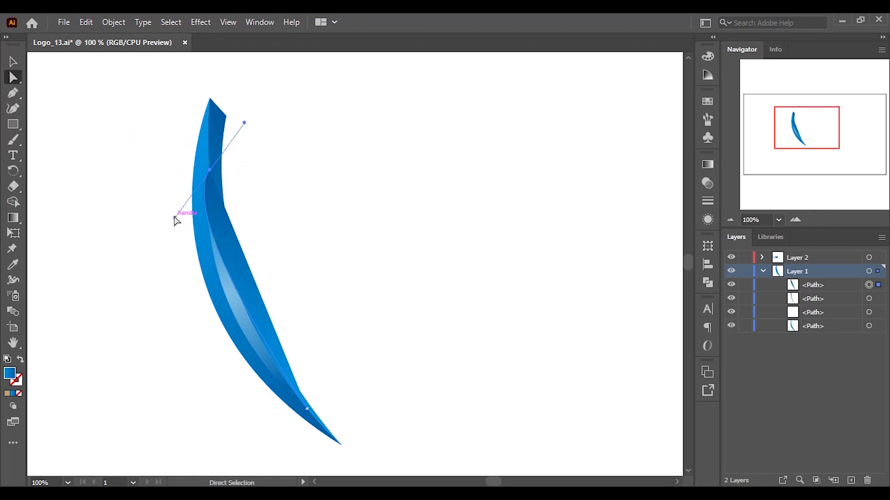
drag(218, 356, 195, 330)
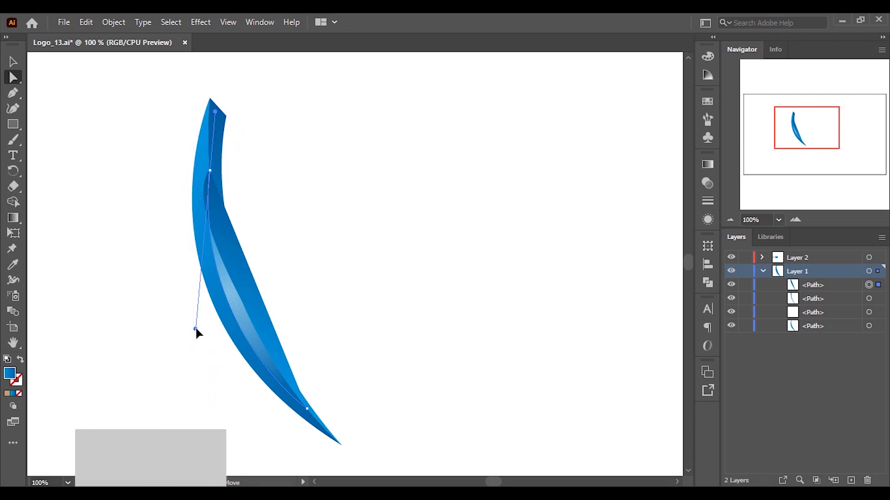
Eyedrop the white gradient onto the highlight path
scroll(306, 359, up, 5)
click(13, 265)
click(219, 74)
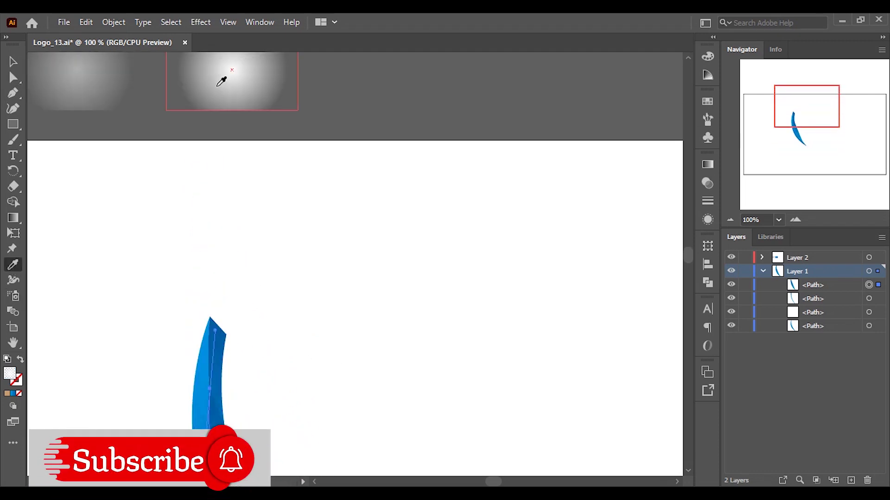
scroll(278, 237, down, 1)
scroll(278, 236, down, 5)
click(13, 62)
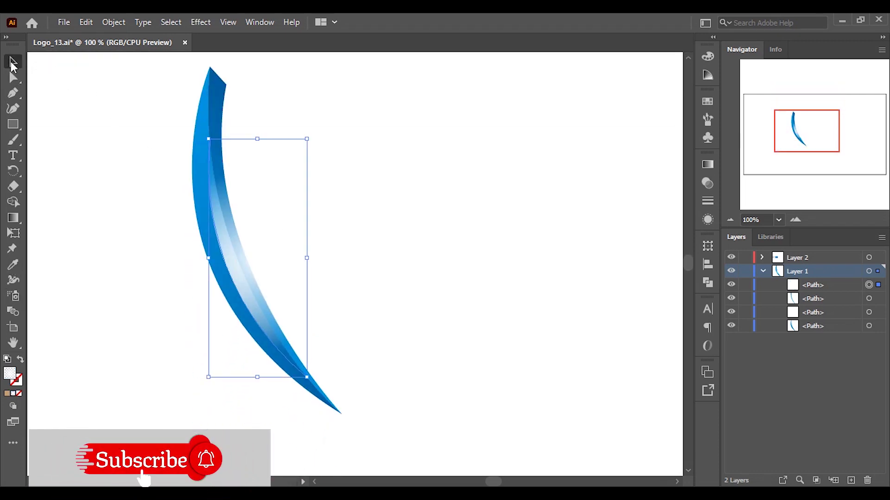
click(705, 166)
Give the highlight path a 3 pt stroke with the arc width profile
click(708, 202)
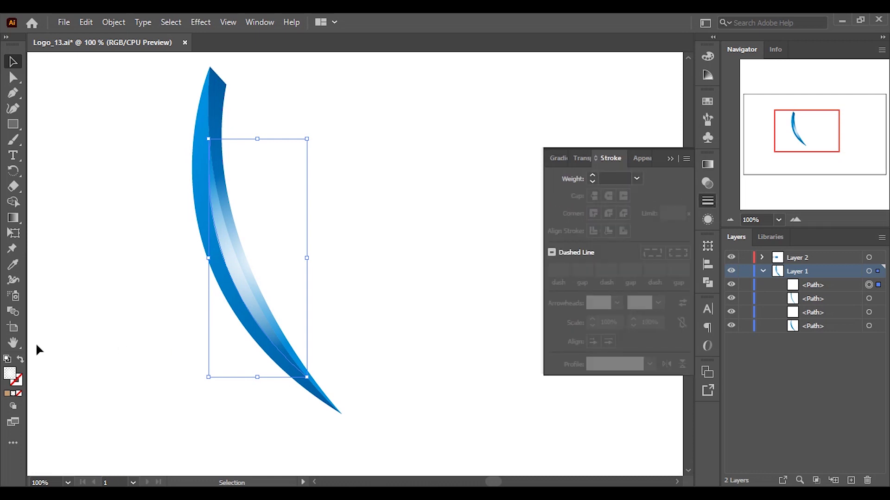
click(21, 359)
click(637, 178)
click(637, 250)
click(649, 365)
click(621, 332)
click(411, 280)
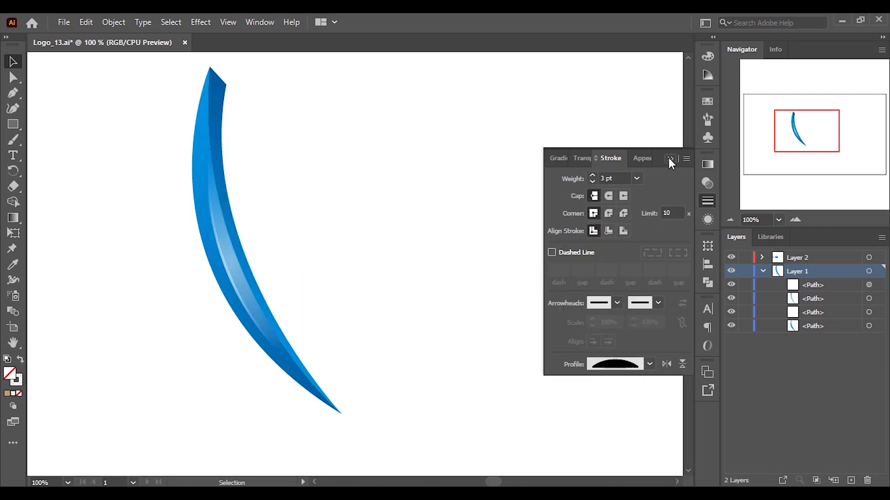
click(670, 159)
Recheck the highlight path's gradient and stroke, then marquee-select every crescent part
click(232, 288)
click(708, 164)
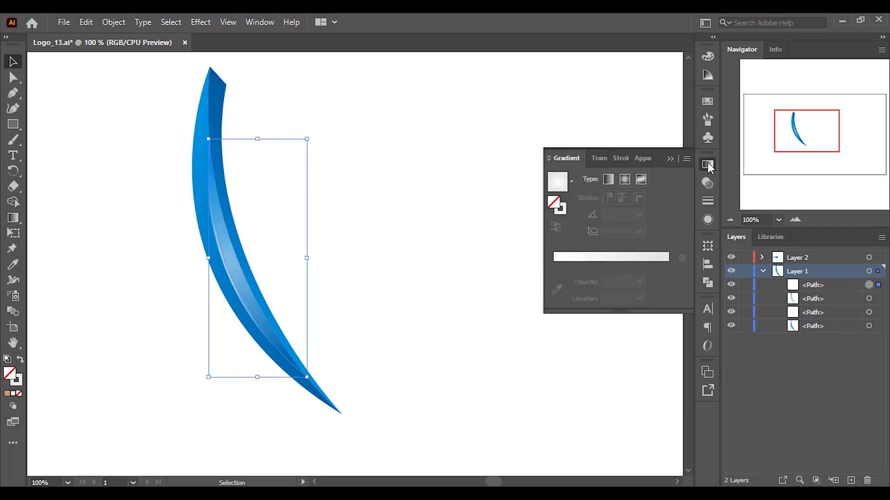
click(708, 200)
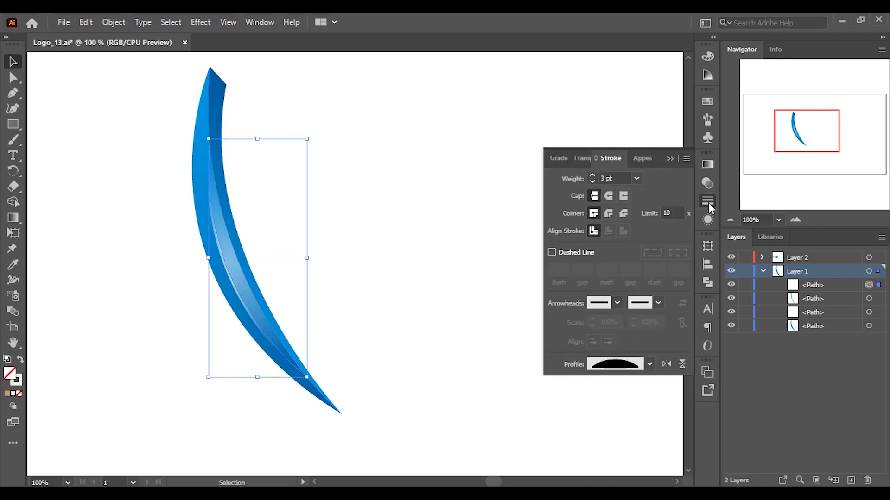
click(670, 158)
click(428, 243)
scroll(306, 188, up, 1)
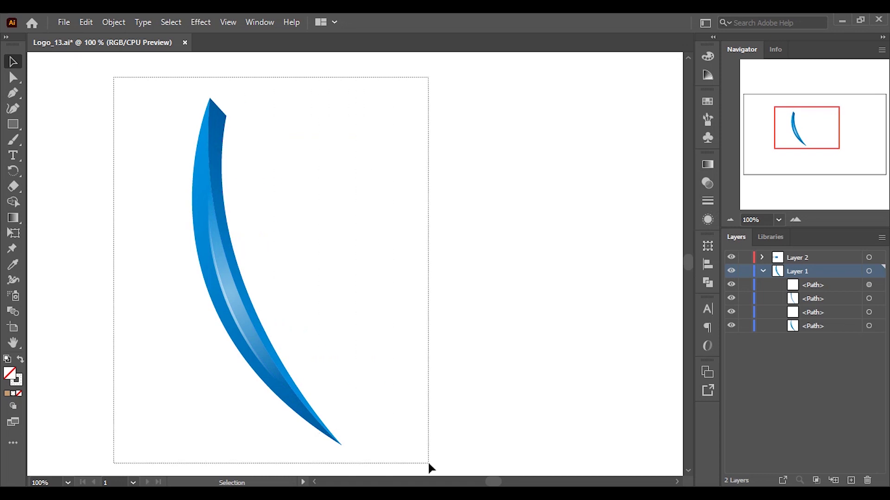
drag(112, 77, 443, 475)
right_click(212, 256)
Group the crescent paths and Alt-drag two tilted copies to its right
click(265, 304)
drag(284, 254, 264, 252)
drag(322, 306, 284, 298)
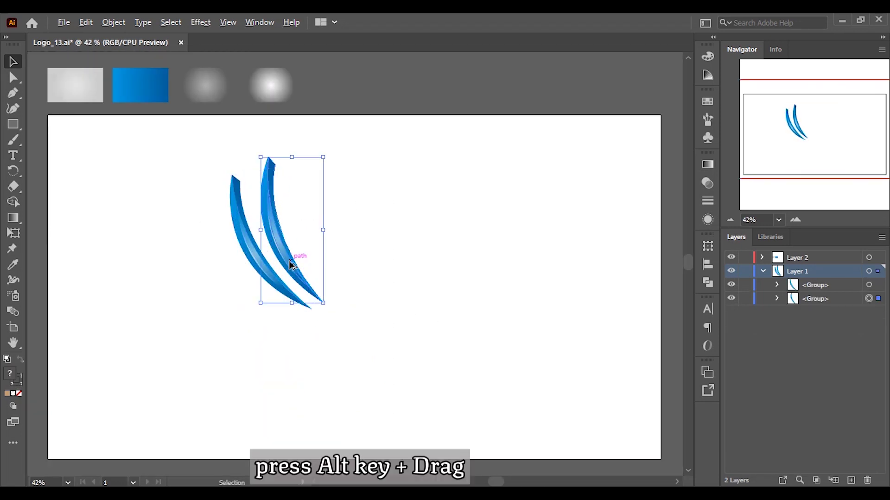
drag(295, 269, 312, 268)
drag(356, 169, 308, 243)
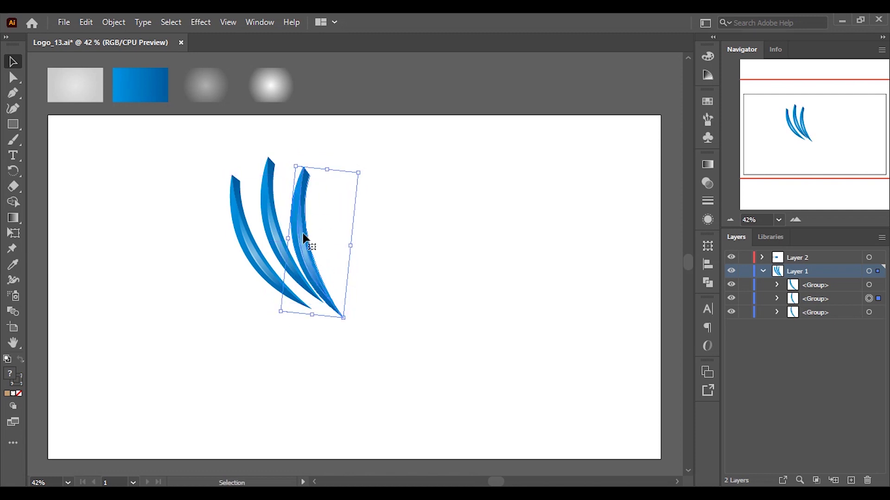
Rotate and reposition the left and middle crescents into a fan
click(267, 279)
drag(312, 308, 318, 317)
drag(278, 280, 285, 297)
click(352, 328)
mouse_move(282, 253)
mouse_down()
mouse_move(297, 273)
mouse_move(316, 273)
mouse_up()
click(50, 453)
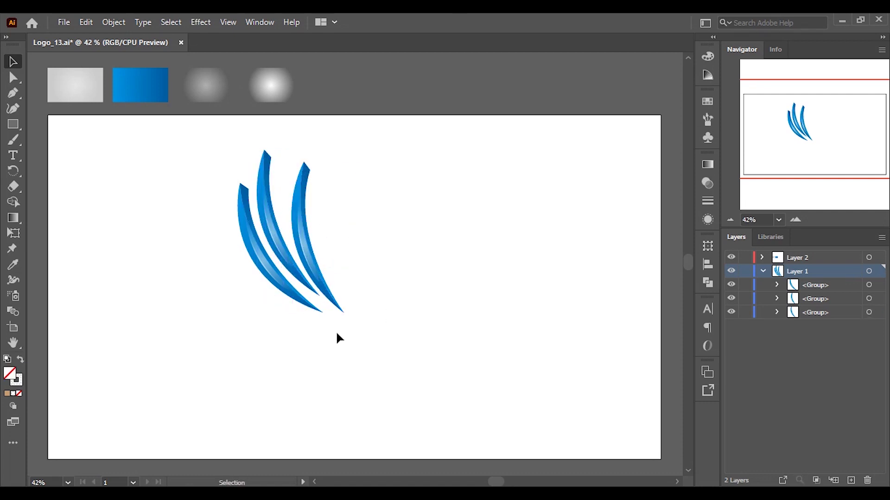
click(303, 278)
drag(278, 238, 291, 266)
drag(307, 234, 312, 238)
drag(368, 167, 361, 176)
click(299, 280)
drag(297, 278, 294, 278)
Fine-tune the left crescent's rotation and position within the fan
click(248, 314)
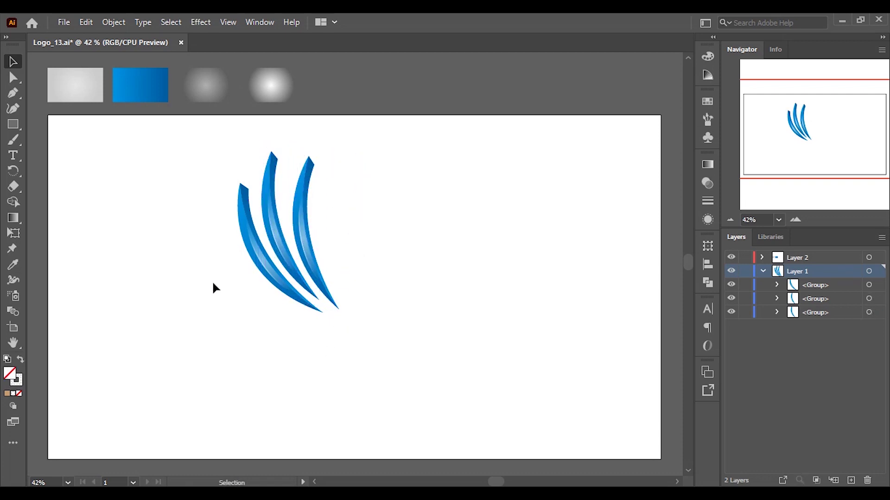
click(302, 282)
drag(292, 282, 301, 306)
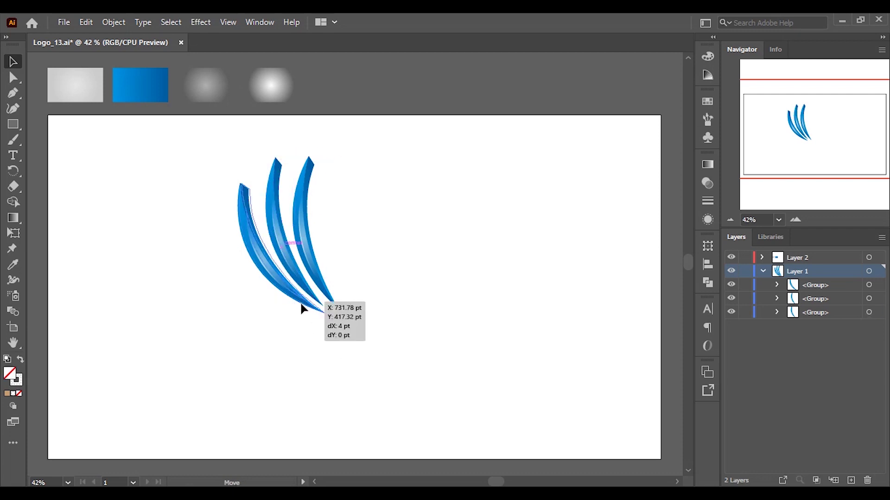
drag(238, 183, 234, 178)
drag(292, 289, 293, 299)
mouse_move(382, 339)
mouse_down()
mouse_move(308, 315)
mouse_move(317, 312)
mouse_move(282, 289)
mouse_move(286, 297)
mouse_up()
click(292, 304)
click(291, 300)
click(328, 322)
Select all three crescents and group them into one
drag(416, 330, 416, 330)
right_click(294, 234)
click(320, 336)
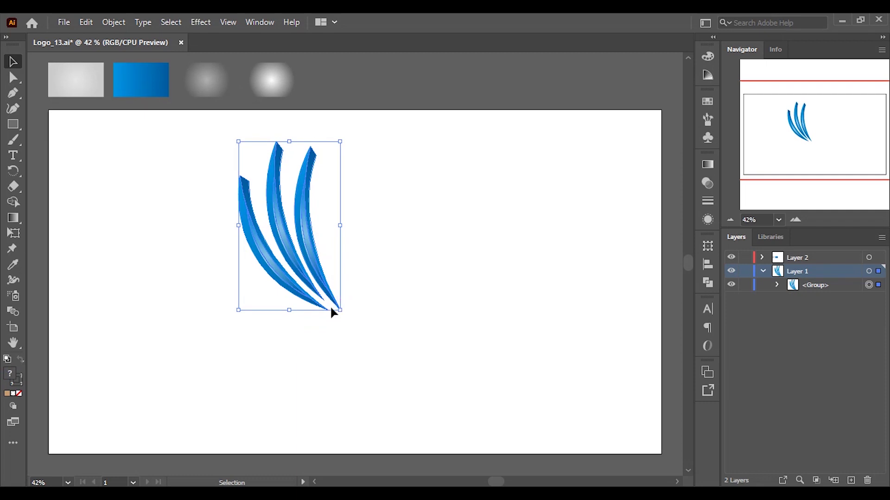
Shrink the three-crescent group and move it up and left
drag(340, 309, 333, 298)
drag(304, 252, 286, 231)
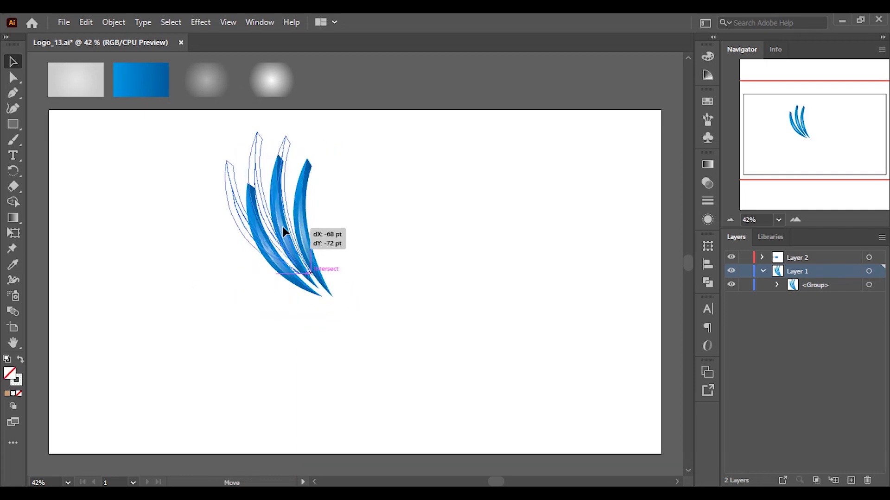
click(13, 202)
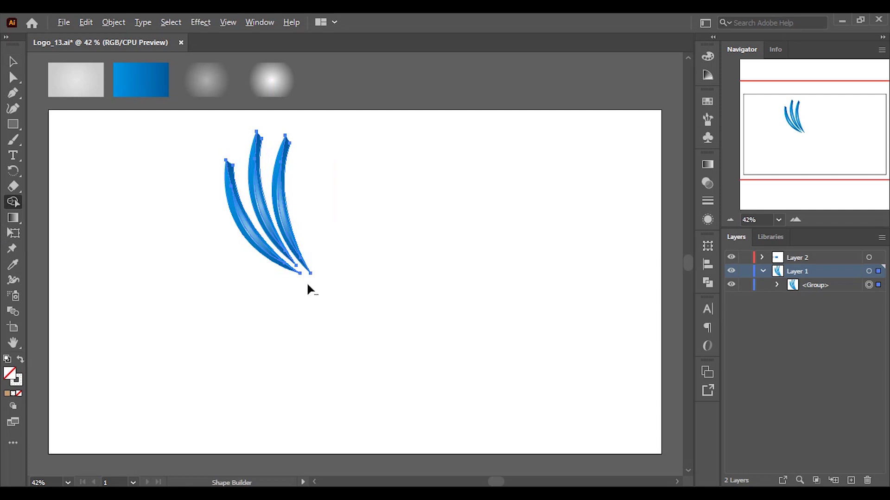
Rotate-copy the fan around the crescent tips, repeat with Ctrl+D, then select all copies
key(r)
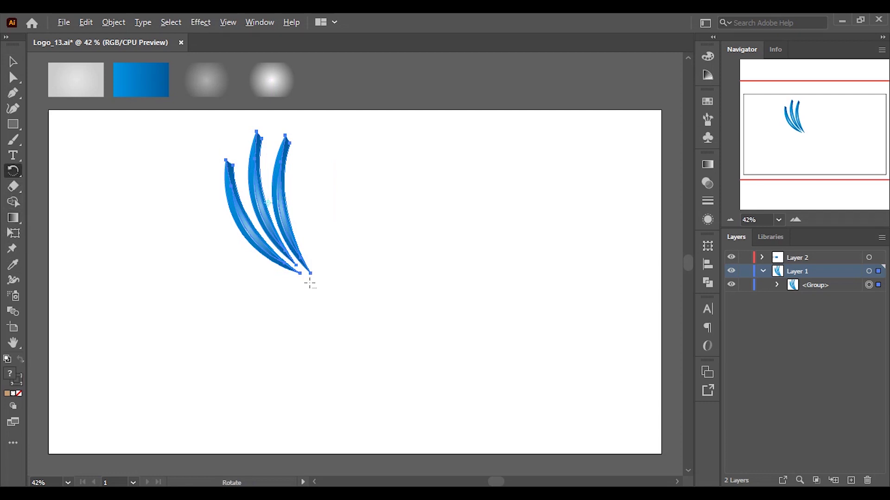
alt+click(310, 288)
click(632, 273)
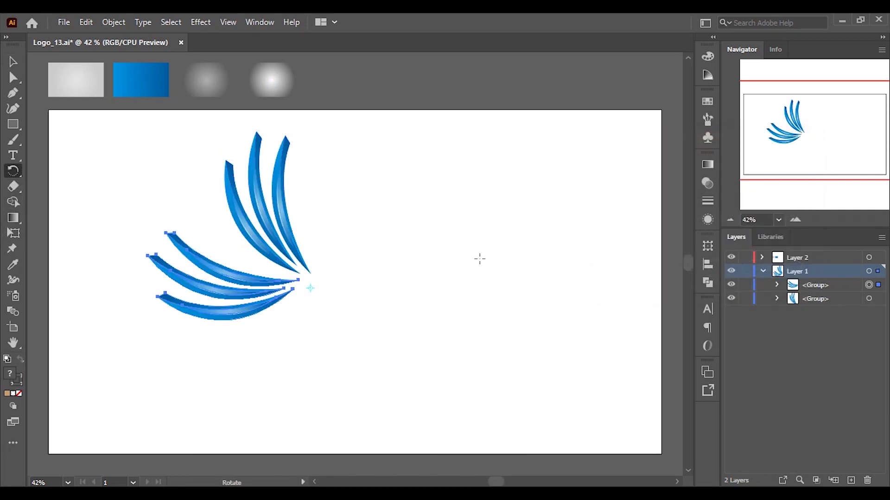
key(ctrl+d)
key(ctrl+d)
key(ctrl+d)
key(ctrl+d)
key(v)
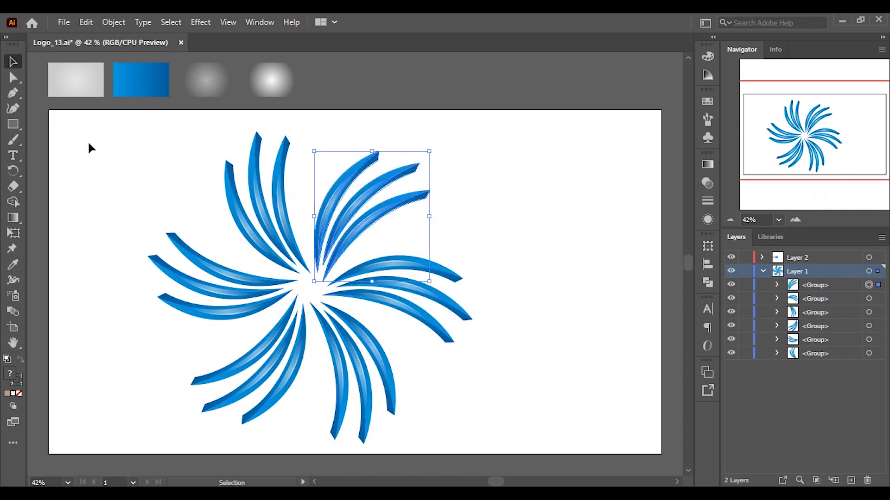
click(92, 147)
drag(115, 131, 514, 451)
Group the swirl and centre it horizontally and vertically on the artboard
right_click(371, 271)
click(431, 365)
click(708, 264)
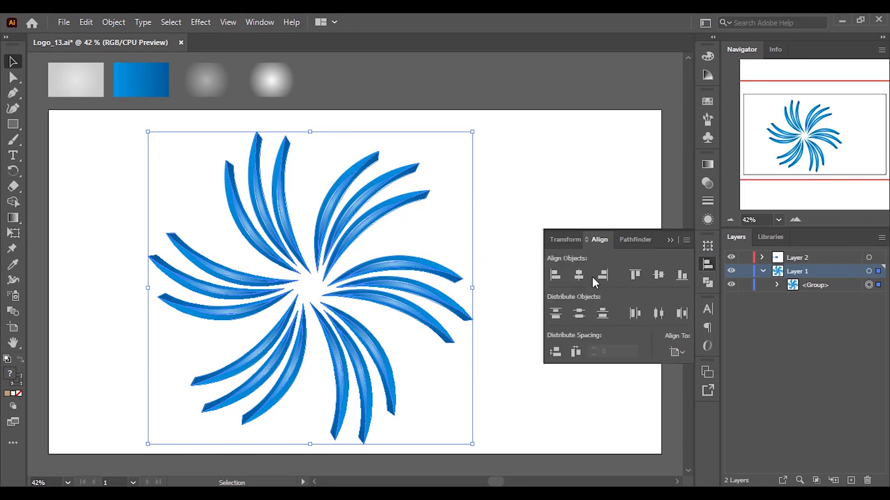
click(578, 274)
click(658, 274)
Draw a rectangle covering the whole artboard and swap its fill and stroke
click(13, 124)
drag(49, 110, 661, 453)
click(708, 264)
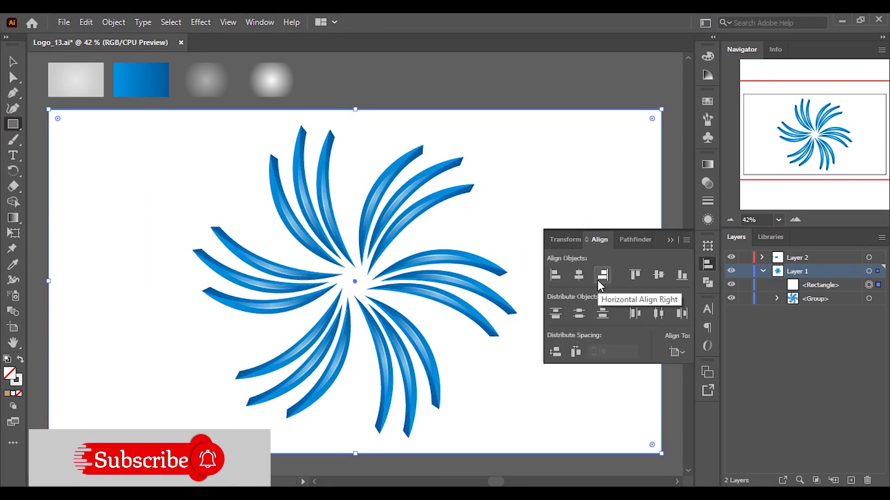
click(20, 361)
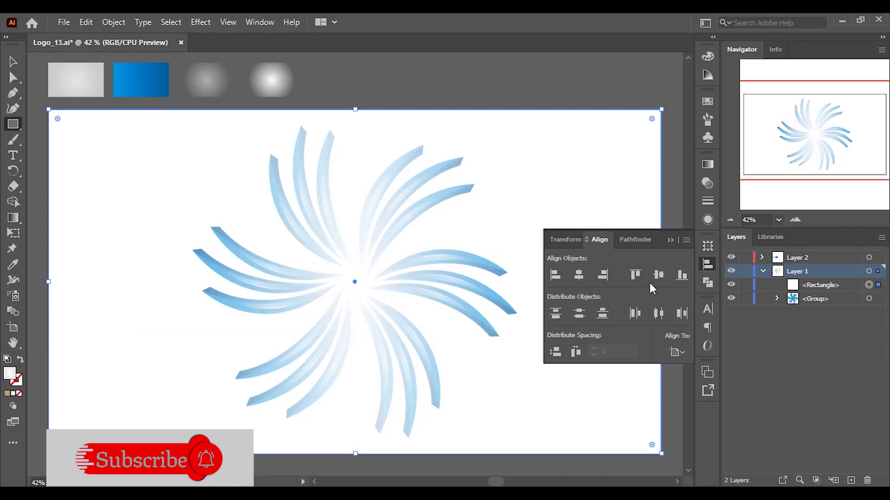
click(670, 239)
Eyedrop the grey radial gradient onto the rectangle and send it behind the swirl
click(708, 165)
click(13, 264)
click(206, 80)
key(v)
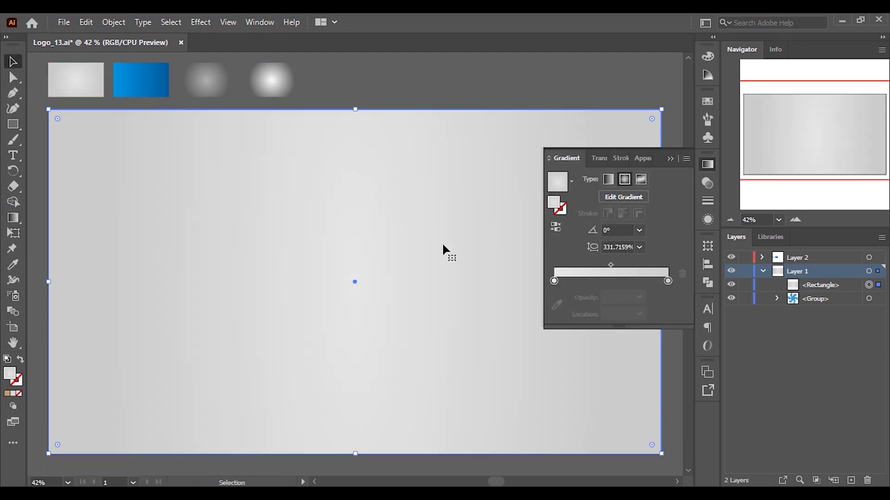
right_click(408, 171)
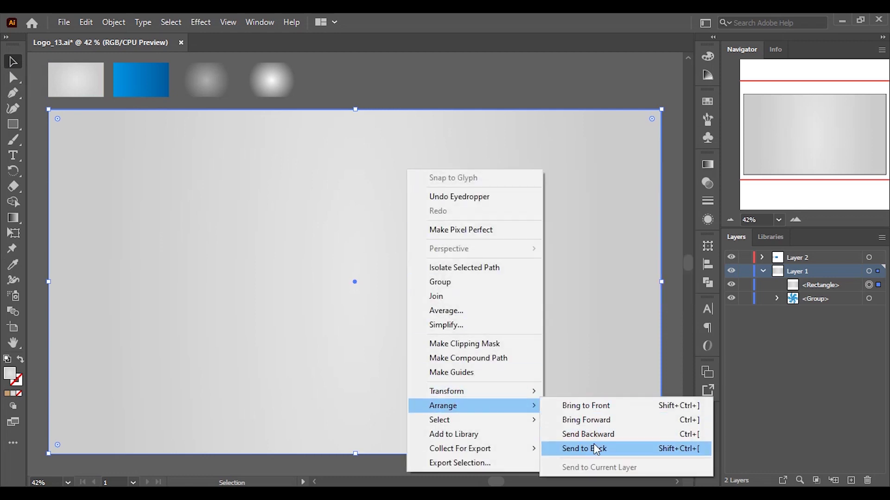
click(593, 449)
click(517, 104)
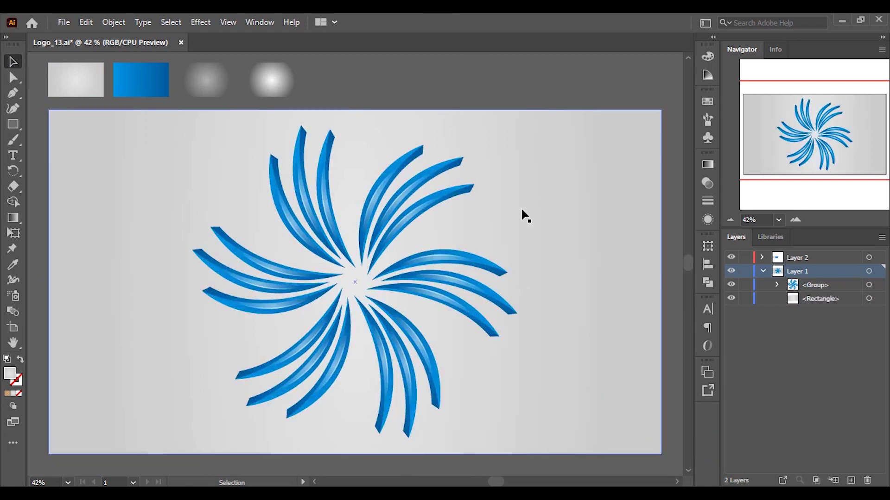
Switch the screen mode to Presentation Mode to show the finished logo
click(13, 422)
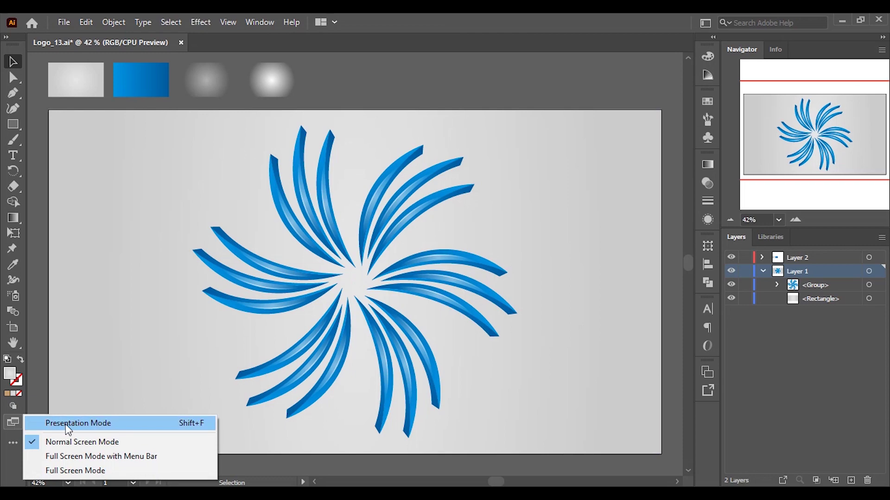
click(69, 423)
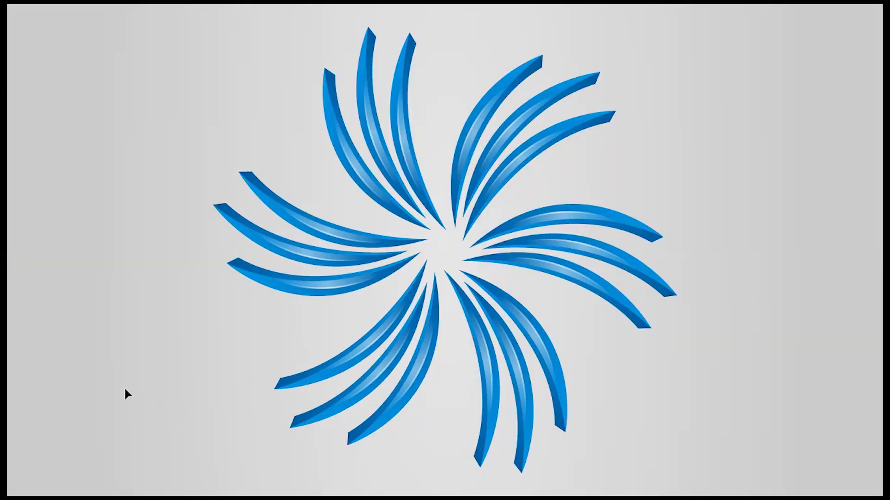